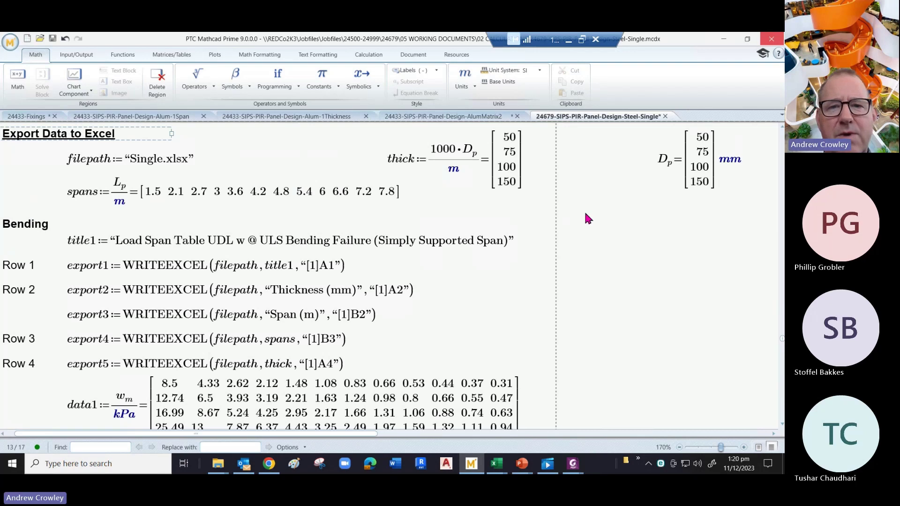
- Select and then deselect the thick definition in the Bending section to discuss it
{"action": "left_click", "coordinate": [602, 210]}
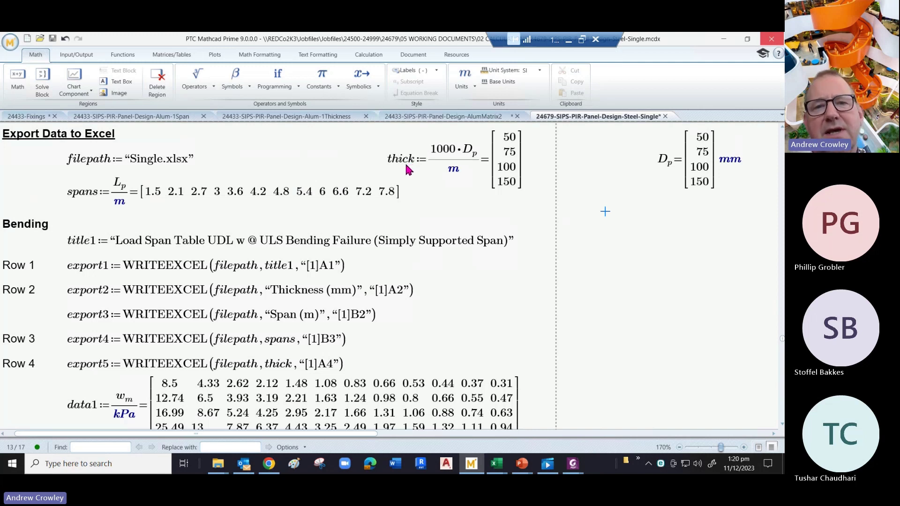
{"action": "left_click", "coordinate": [467, 158]}
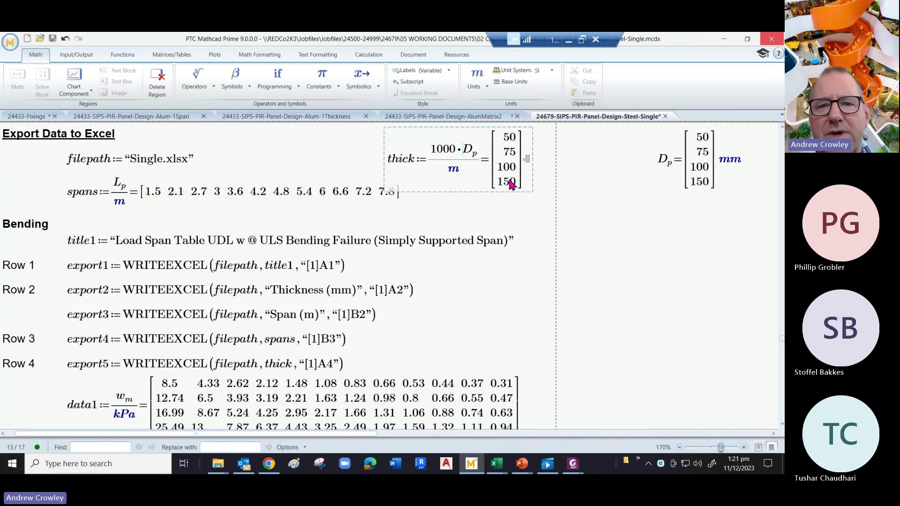
{"action": "left_click", "coordinate": [572, 187]}
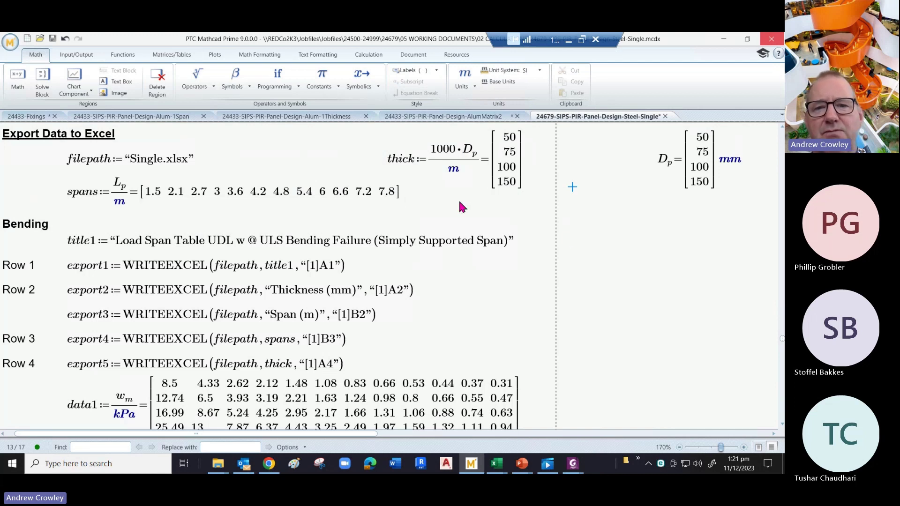
{"action": "left_click", "coordinate": [598, 254]}
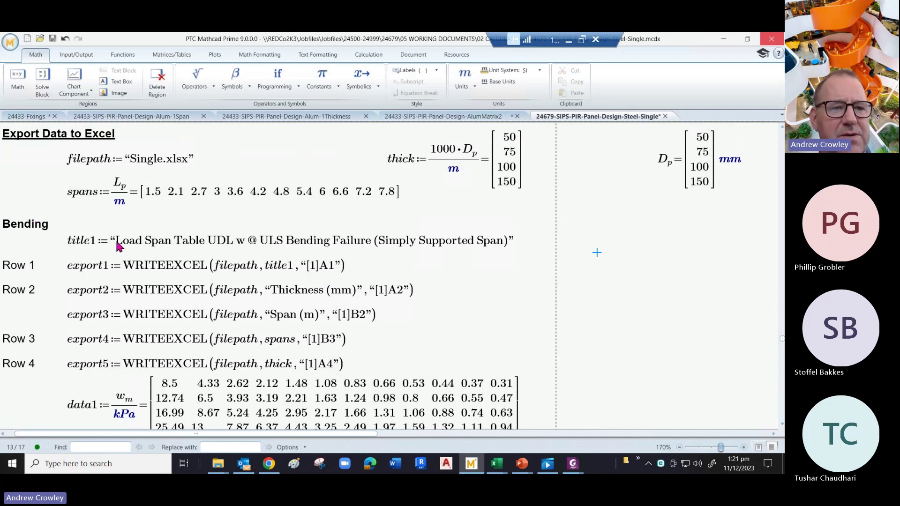
- Check the Input/Output tab's Excel Component options without inserting, then select the export1 WRITEEXCEL line
{"action": "left_click", "coordinate": [178, 240]}
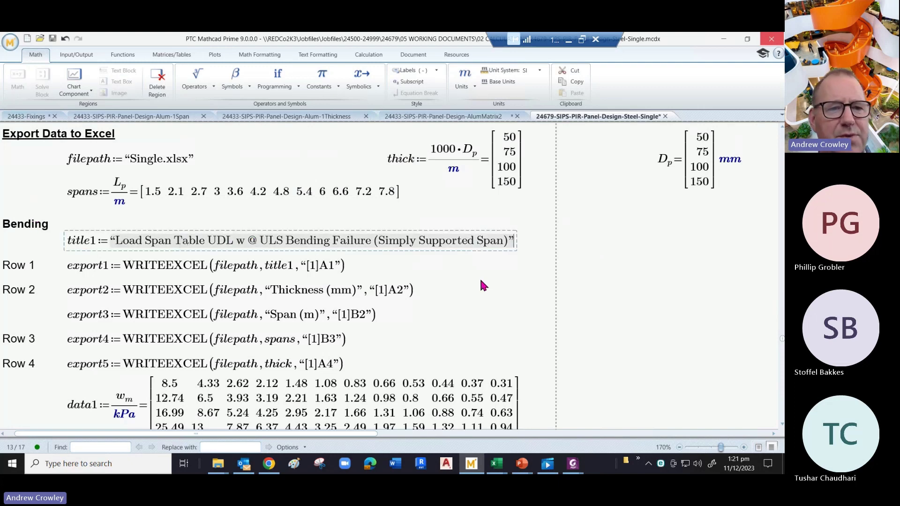
{"action": "scroll", "coordinate": [483, 286], "scroll_direction": "down", "scroll_amount": 2}
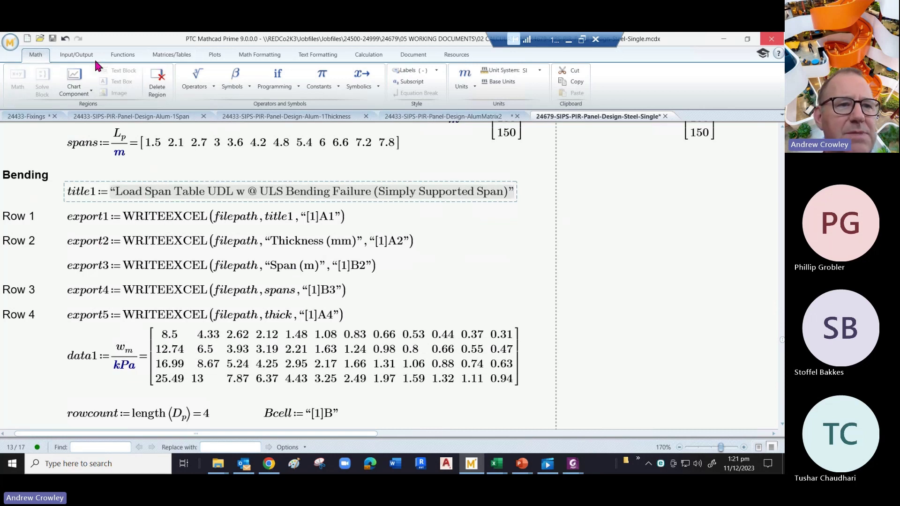
{"action": "left_click", "coordinate": [74, 54]}
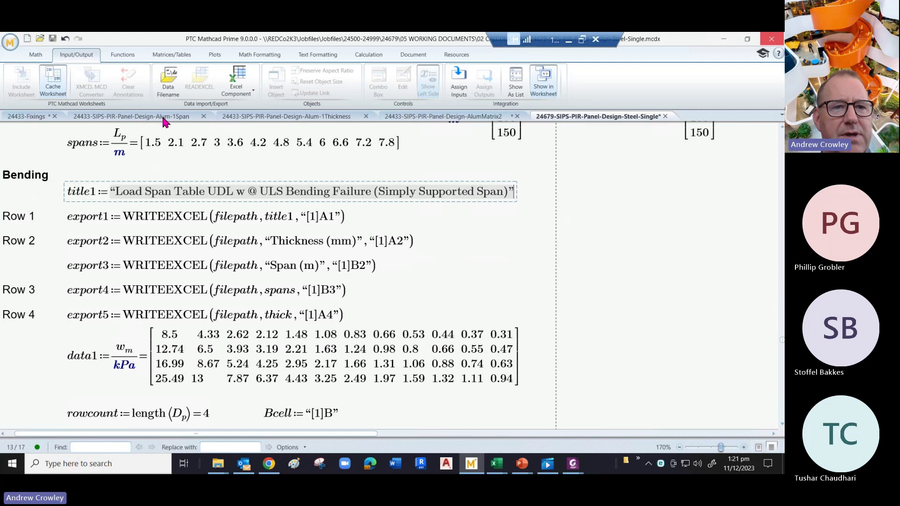
{"action": "left_click", "coordinate": [245, 96]}
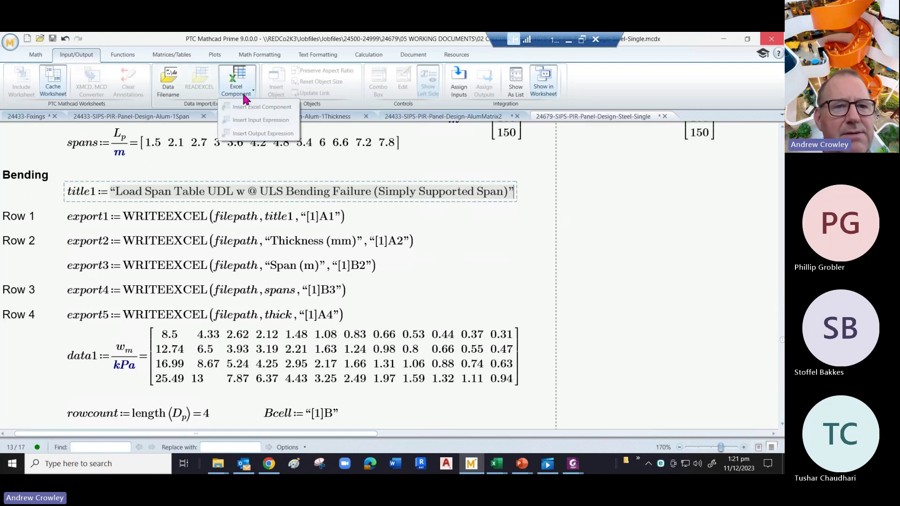
{"action": "left_click", "coordinate": [610, 222]}
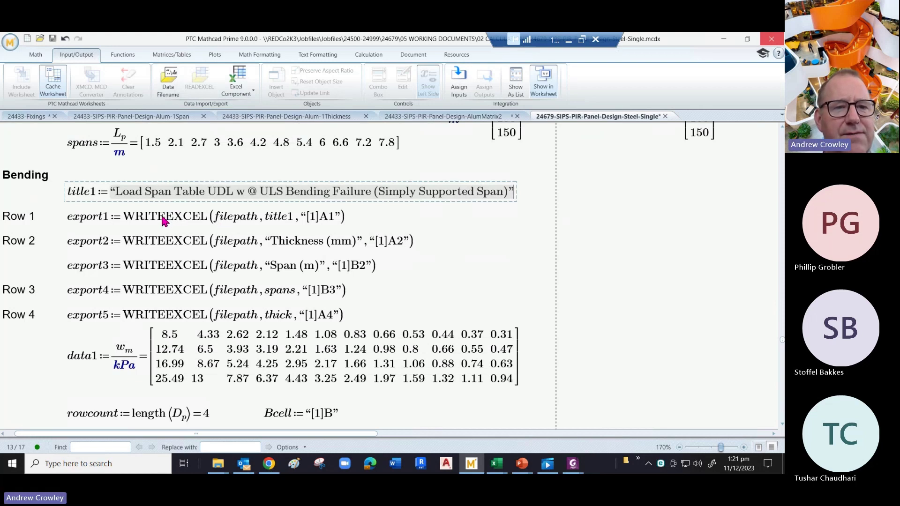
{"action": "left_click", "coordinate": [232, 222]}
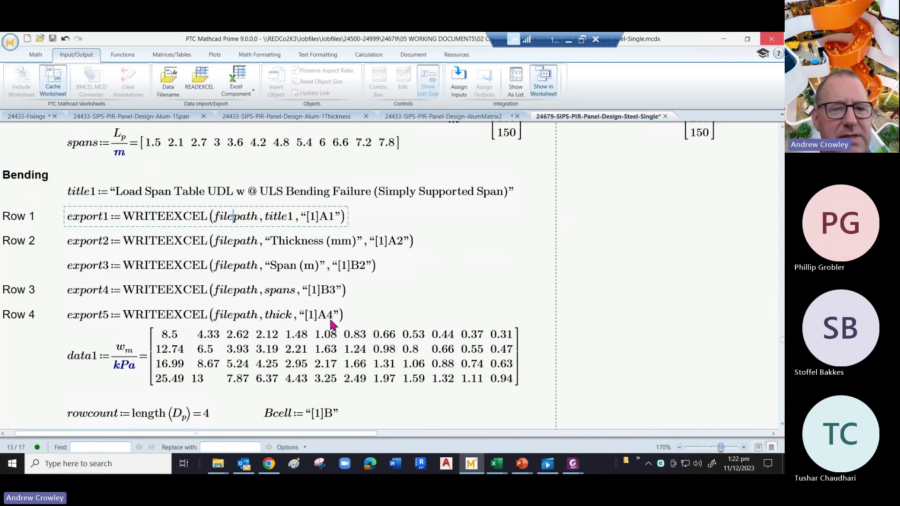
- Inspect the data1 load table, then the rows conversion that builds cell "[1]B4"
{"action": "left_click", "coordinate": [90, 363]}
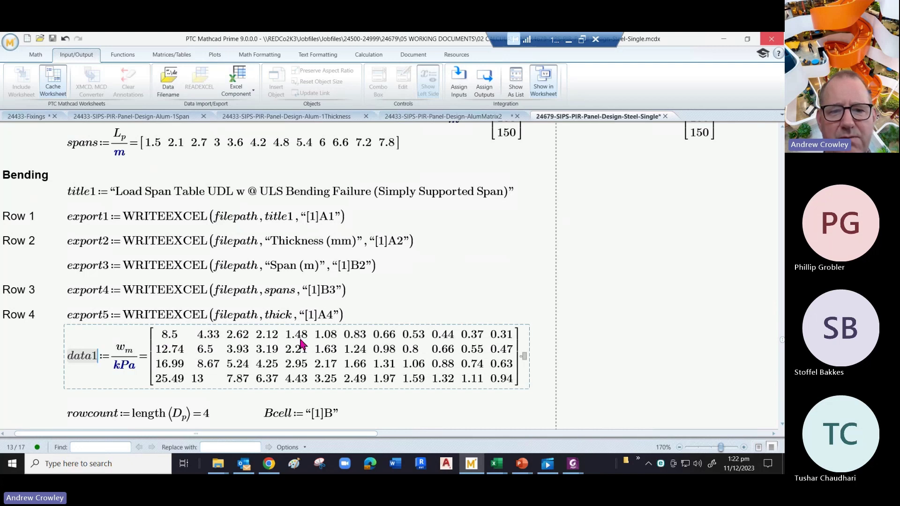
{"action": "left_click", "coordinate": [597, 360]}
{"action": "scroll", "coordinate": [601, 362], "scroll_direction": "down", "scroll_amount": 3}
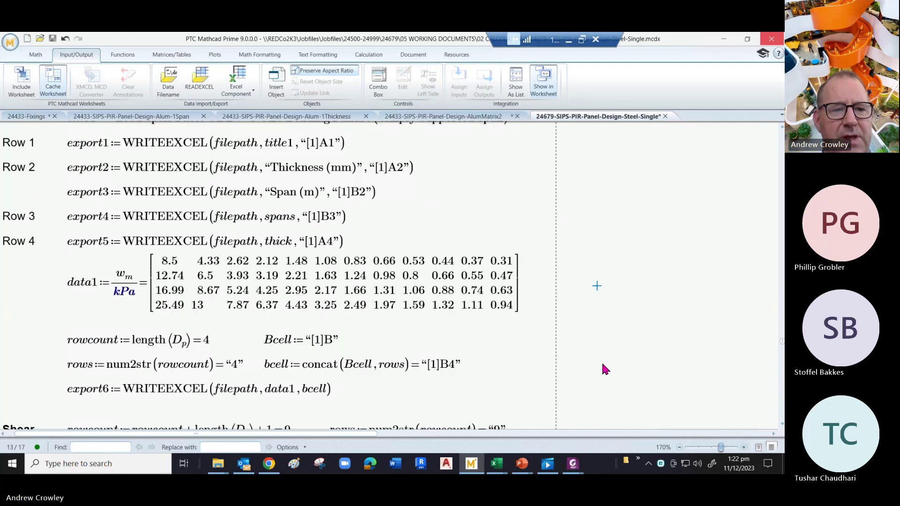
{"action": "scroll", "coordinate": [601, 362], "scroll_direction": "down", "scroll_amount": 2}
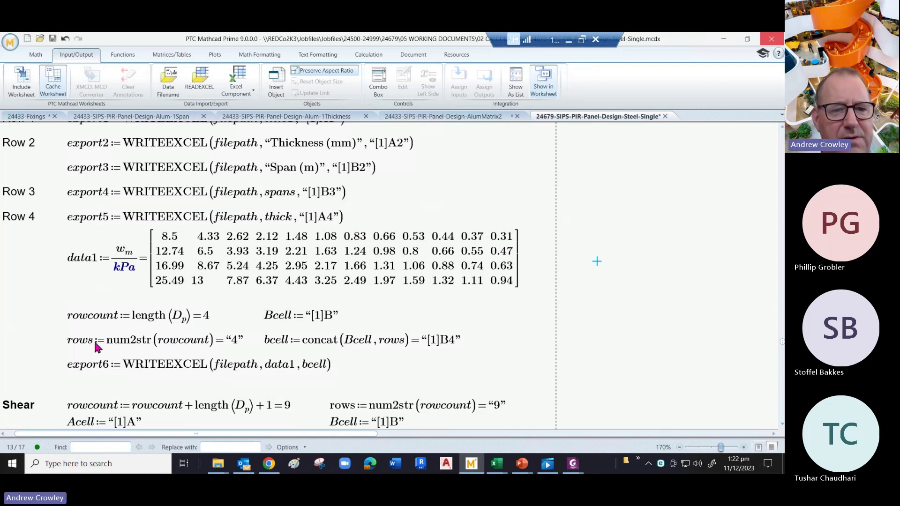
{"action": "left_click", "coordinate": [126, 341]}
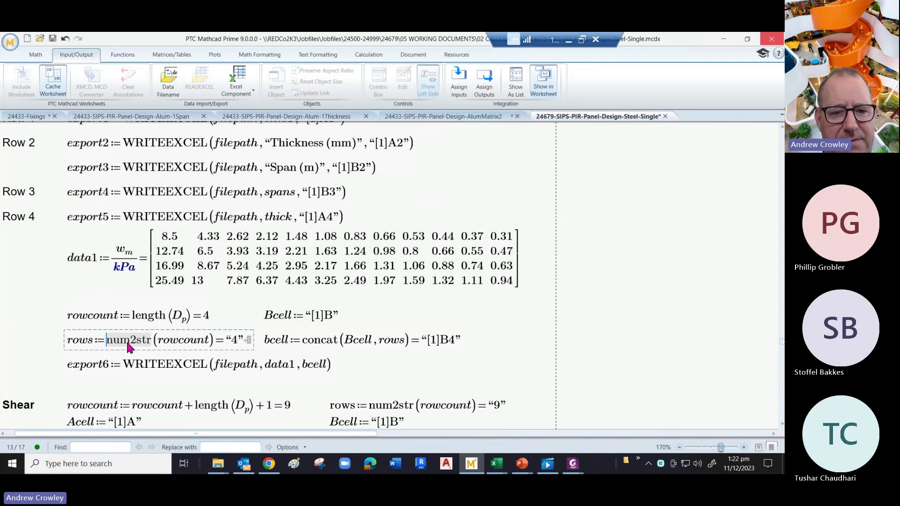
{"action": "left_click", "coordinate": [302, 352]}
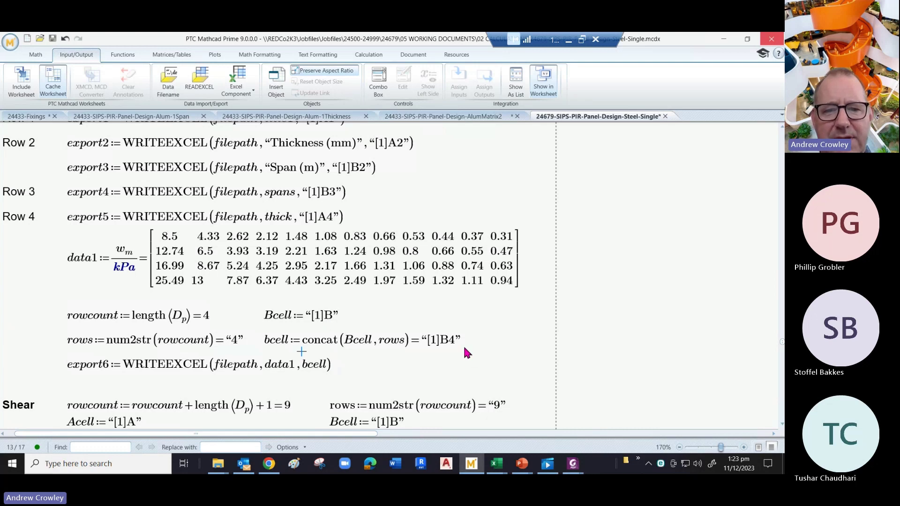
- Scroll through the Shear, Fixings, Max Downward Load and Max Upward Load sections to export38
{"action": "scroll", "coordinate": [456, 345], "scroll_direction": "down", "scroll_amount": 3}
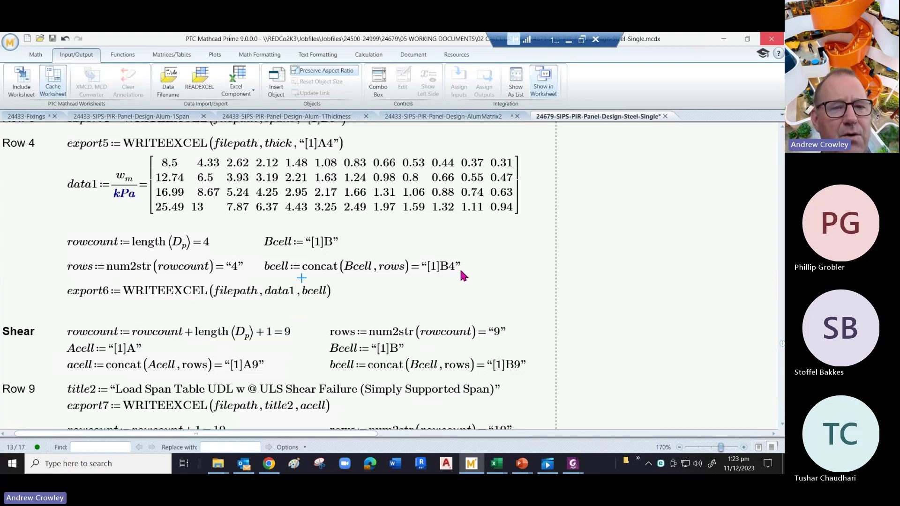
{"action": "left_click", "coordinate": [473, 278]}
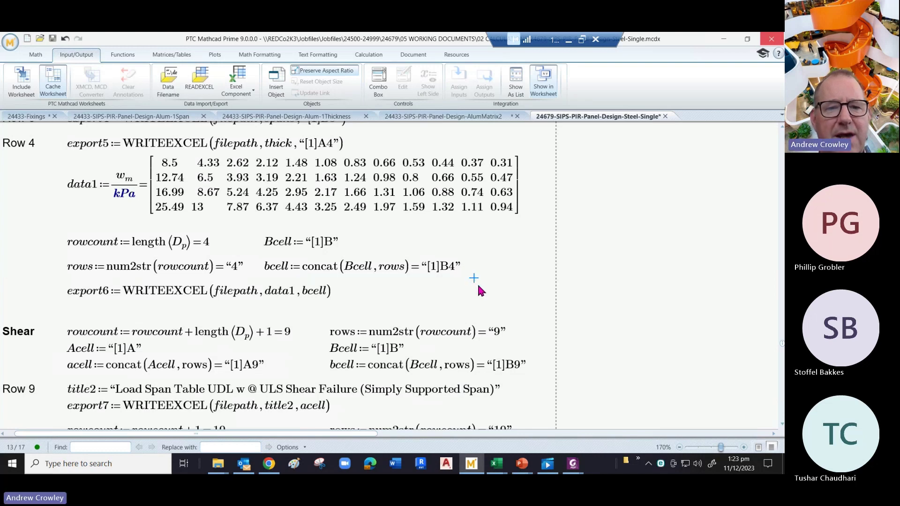
{"action": "scroll", "coordinate": [477, 291], "scroll_direction": "down", "scroll_amount": 10}
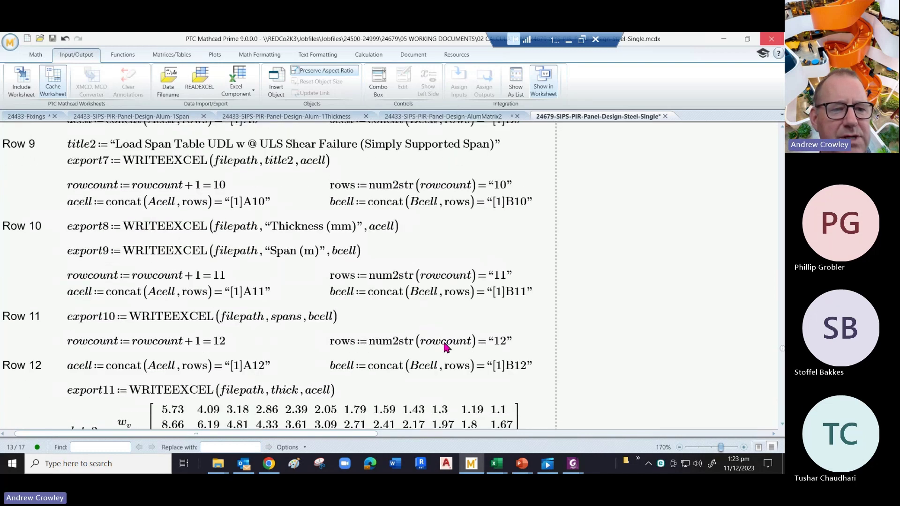
{"action": "scroll", "coordinate": [444, 347], "scroll_direction": "down", "scroll_amount": 15}
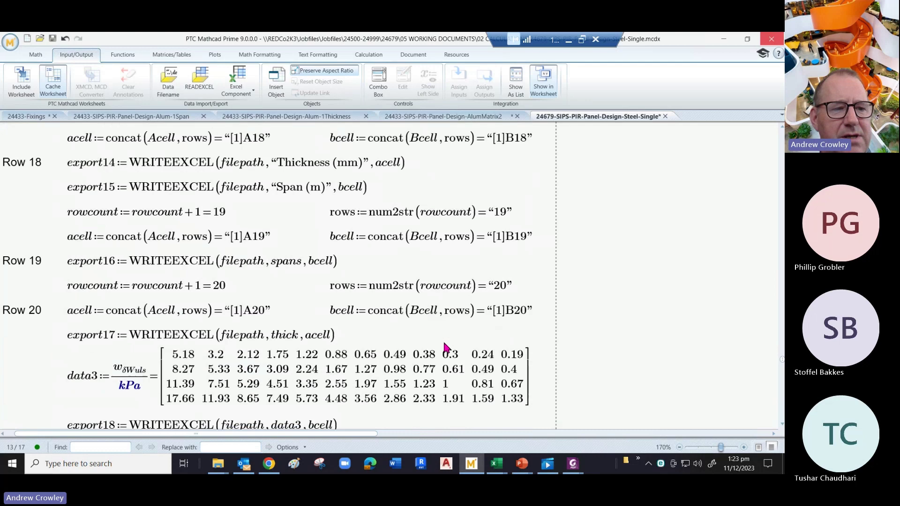
{"action": "scroll", "coordinate": [445, 347], "scroll_direction": "down", "scroll_amount": 15}
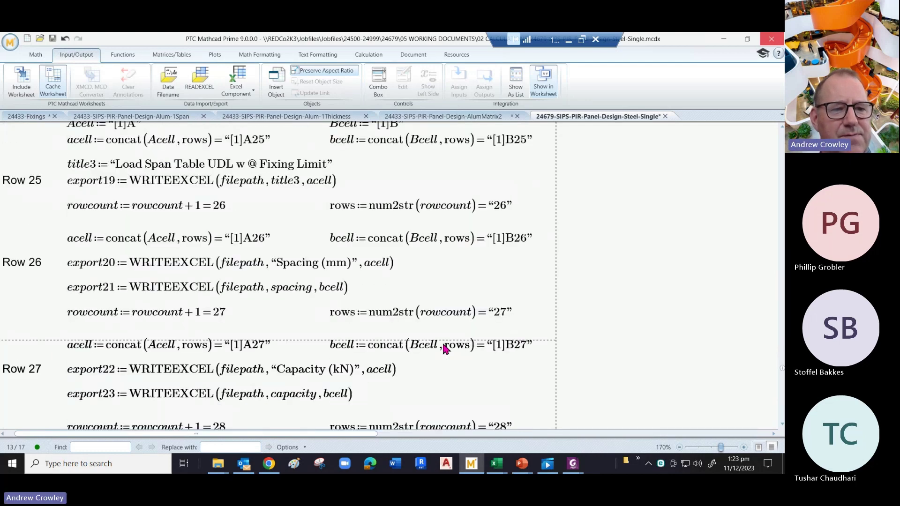
{"action": "scroll", "coordinate": [446, 349], "scroll_direction": "down", "scroll_amount": 15}
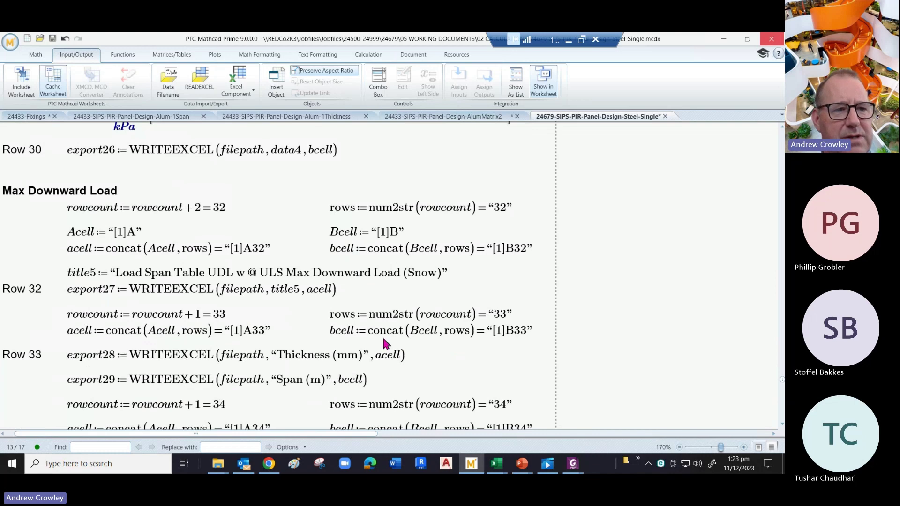
{"action": "scroll", "coordinate": [383, 336], "scroll_direction": "down", "scroll_amount": 5}
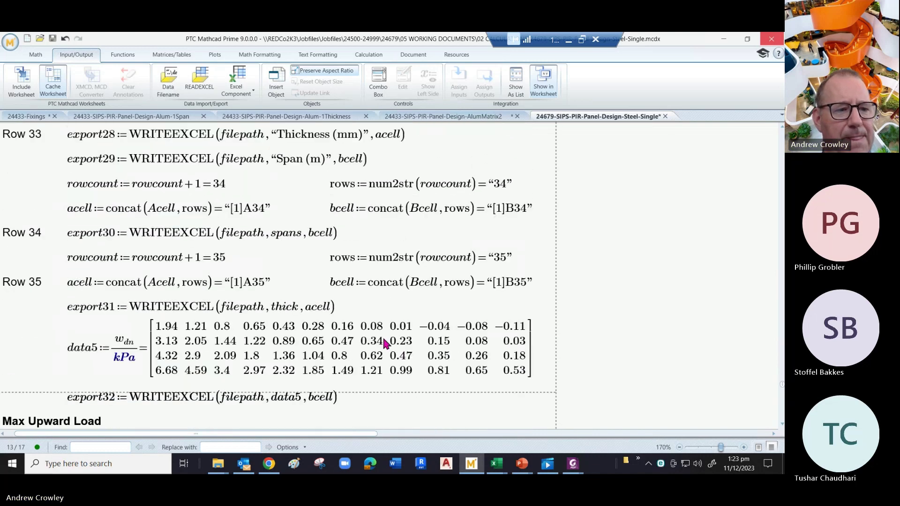
{"action": "scroll", "coordinate": [383, 342], "scroll_direction": "down", "scroll_amount": 3}
{"action": "scroll", "coordinate": [385, 343], "scroll_direction": "down", "scroll_amount": 8}
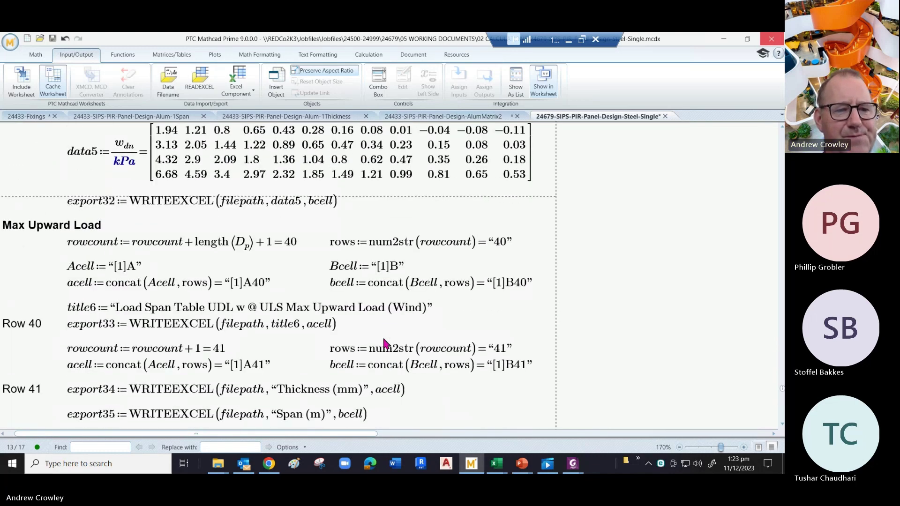
{"action": "scroll", "coordinate": [384, 343], "scroll_direction": "down", "scroll_amount": 7}
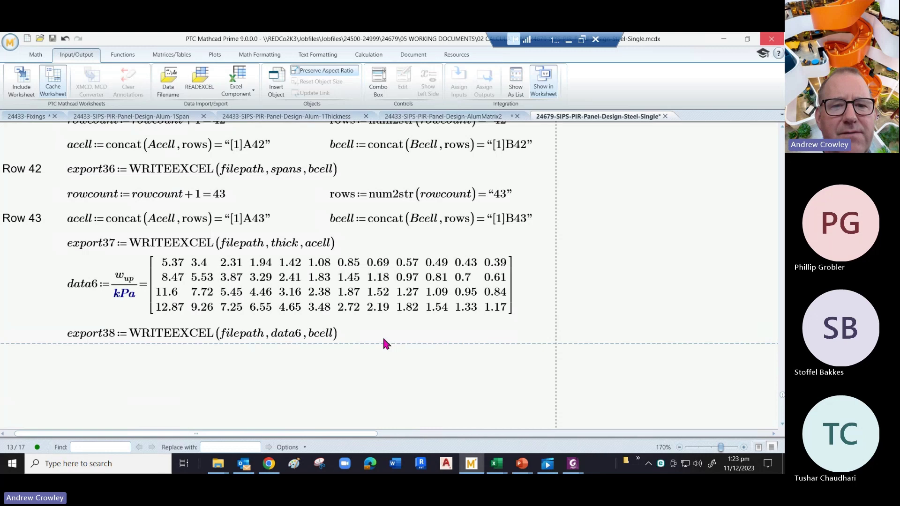
{"action": "scroll", "coordinate": [383, 339], "scroll_direction": "down", "scroll_amount": 6}
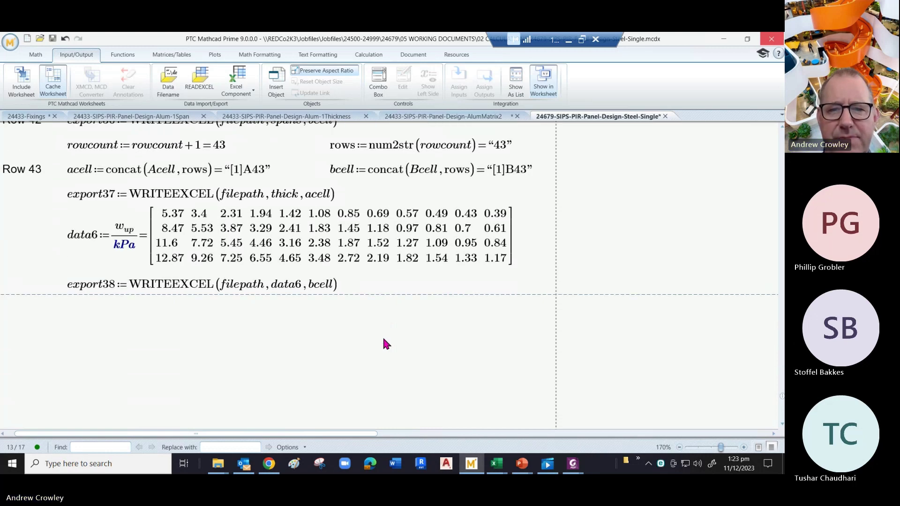
{"action": "scroll", "coordinate": [383, 344], "scroll_direction": "down", "scroll_amount": 8}
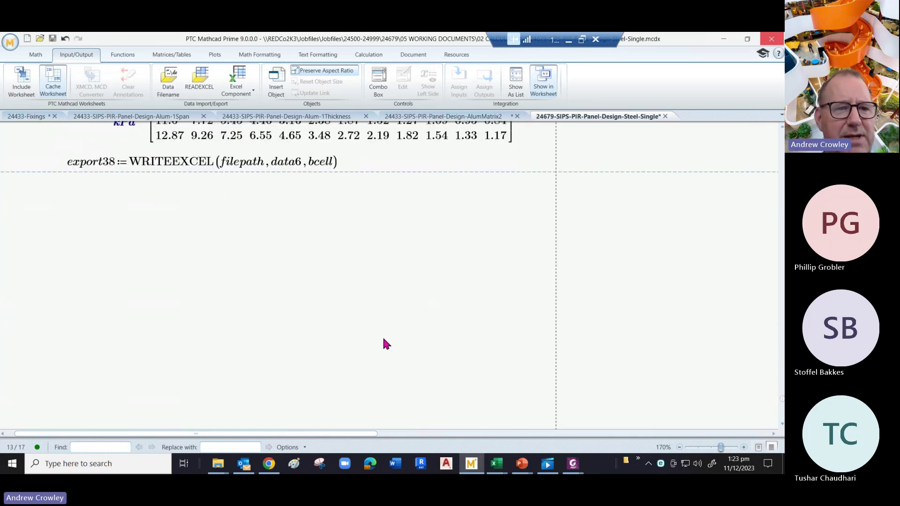
{"action": "scroll", "coordinate": [383, 339], "scroll_direction": "down", "scroll_amount": 2}
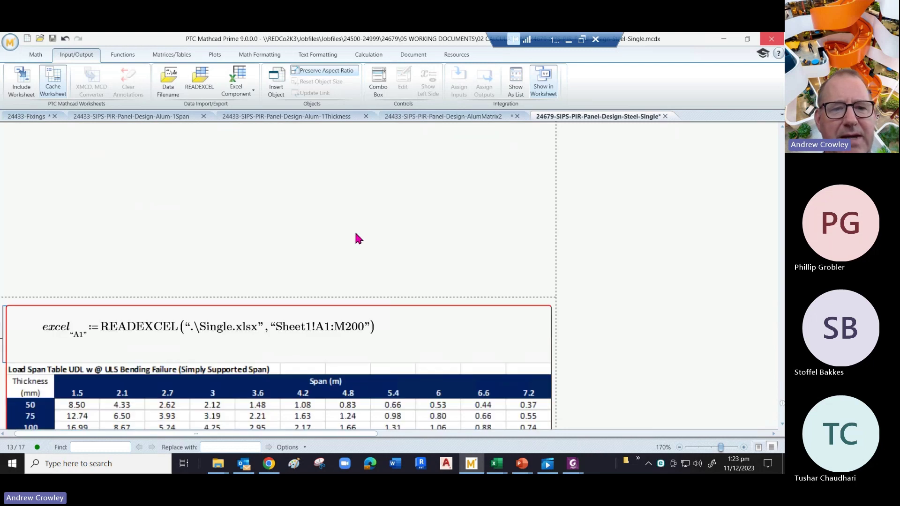
{"action": "scroll", "coordinate": [356, 237], "scroll_direction": "down", "scroll_amount": 3}
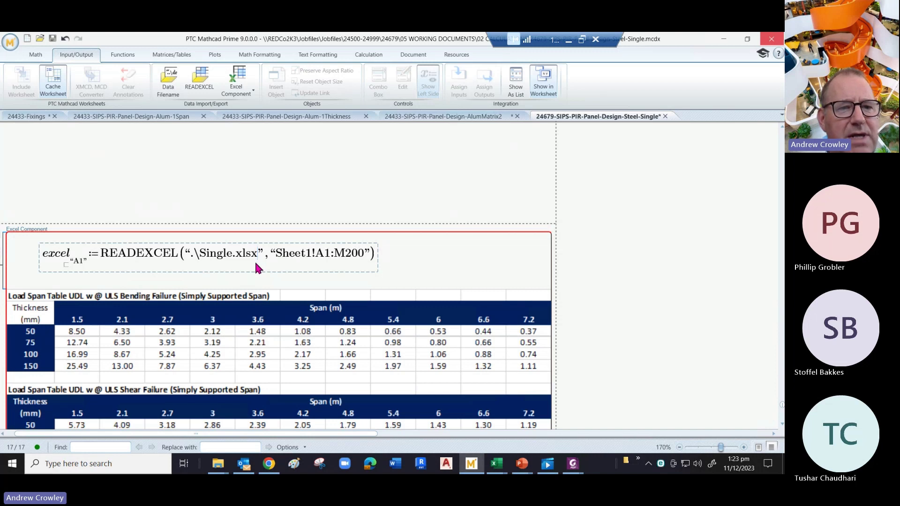
{"action": "scroll", "coordinate": [256, 264], "scroll_direction": "down", "scroll_amount": 1}
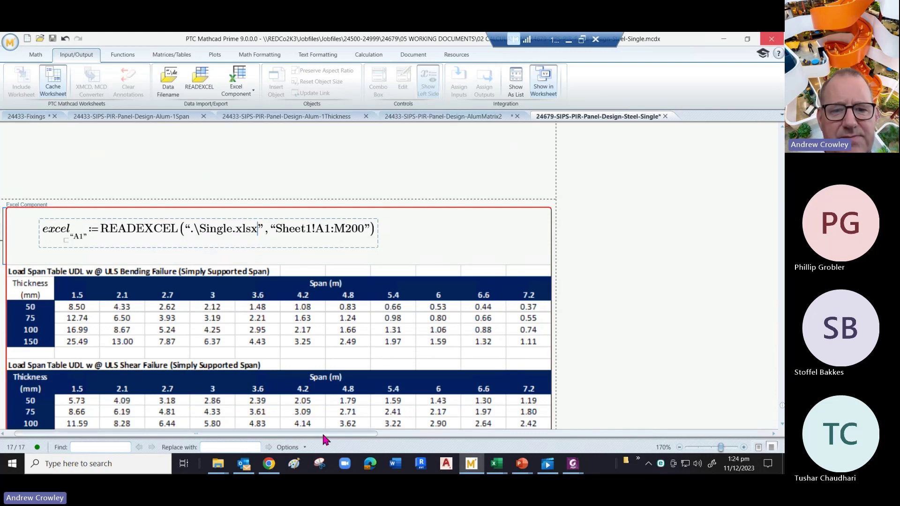
- Insert a widened Excel component in the empty area and add an excel"A1" input expression
{"action": "left_click_drag", "start_coordinate": [322, 432], "coordinate": [565, 433]}
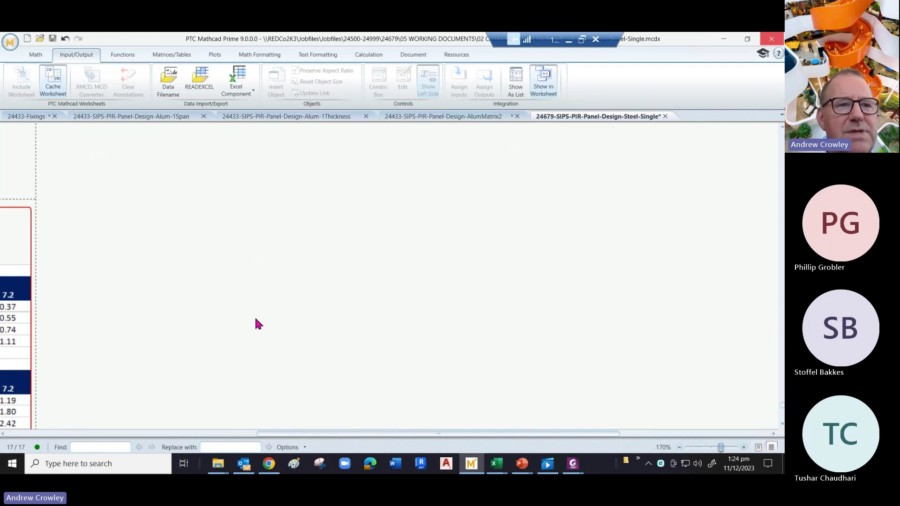
{"action": "left_click", "coordinate": [158, 225]}
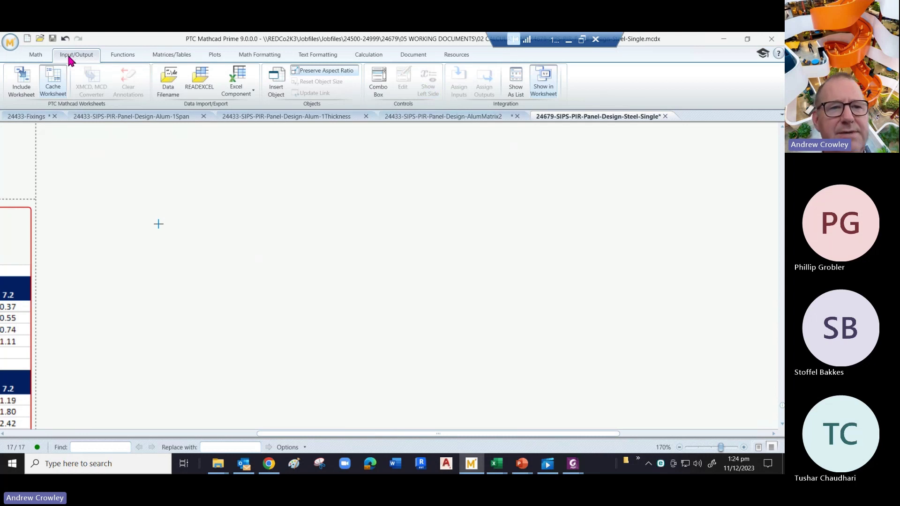
{"action": "left_click", "coordinate": [243, 89]}
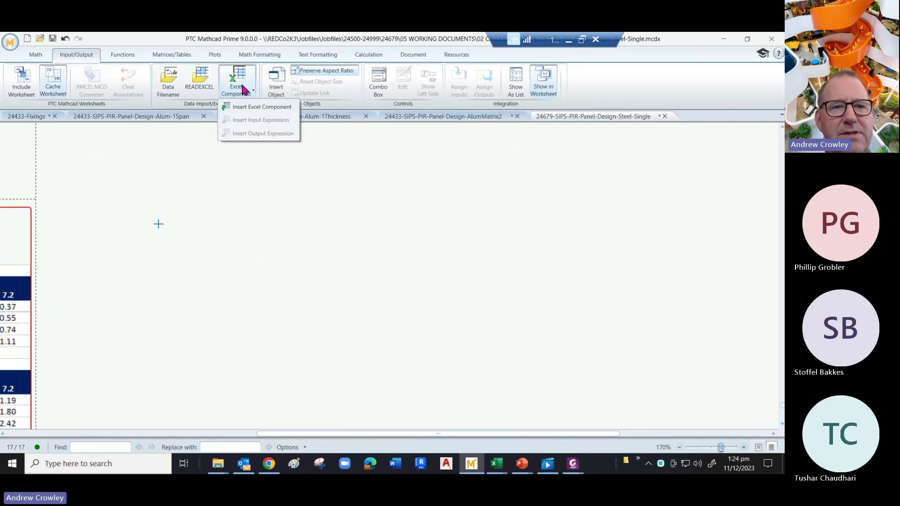
{"action": "left_click", "coordinate": [254, 108]}
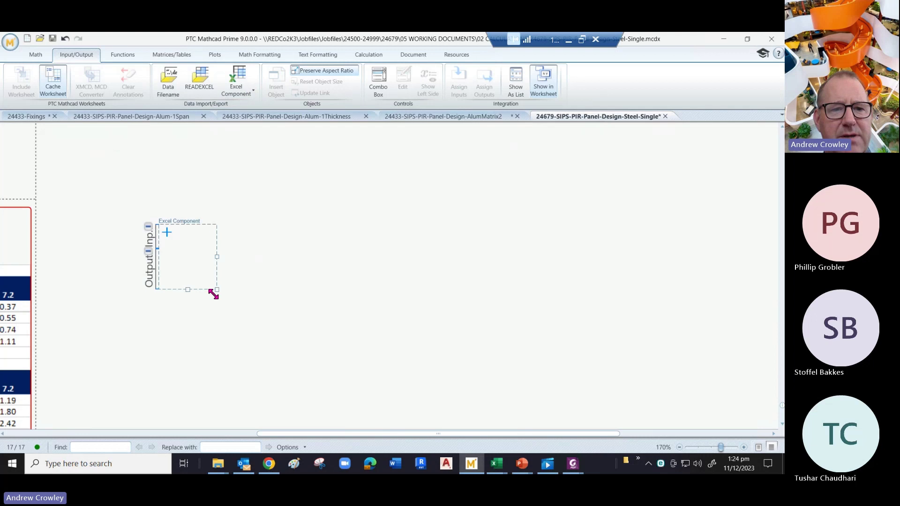
{"action": "left_click_drag", "start_coordinate": [217, 289], "coordinate": [523, 380]}
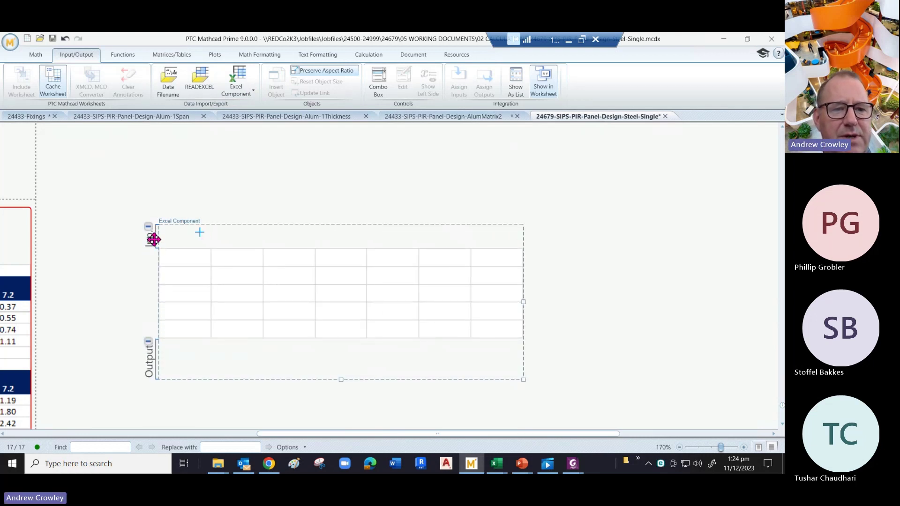
{"action": "left_click", "coordinate": [254, 90]}
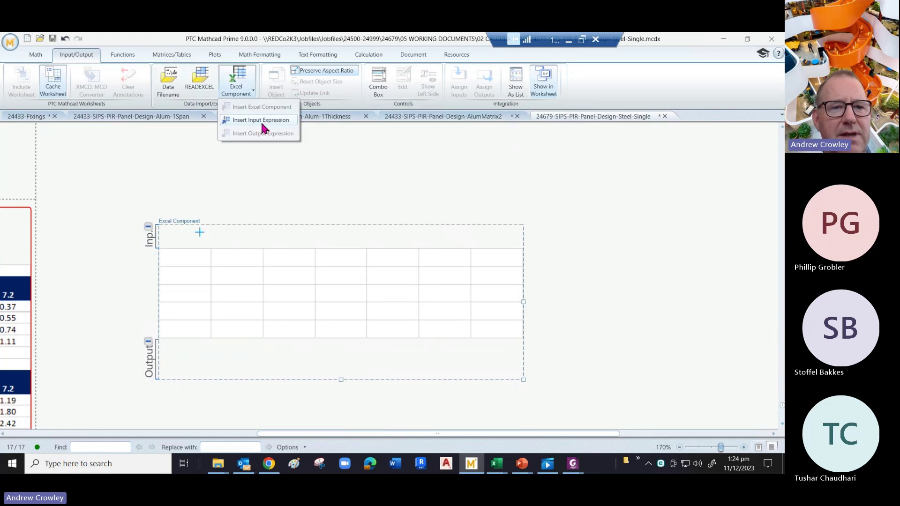
{"action": "left_click", "coordinate": [261, 120]}
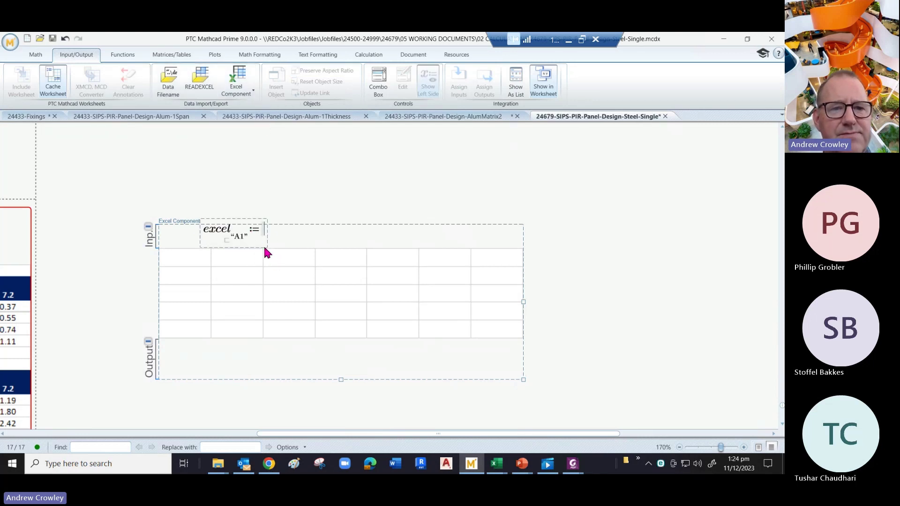
- Set the excel"A1" input to a READEXCEL call on Single.xlsx over Sheet1!A1:M46
{"action": "left_click", "coordinate": [199, 79]}
{"action": "left_click", "coordinate": [250, 88]}
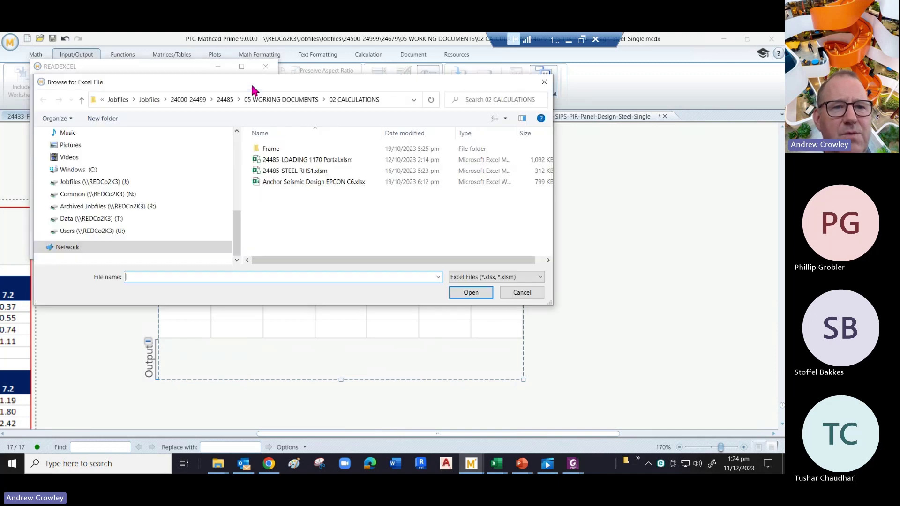
{"action": "left_click", "coordinate": [295, 215]}
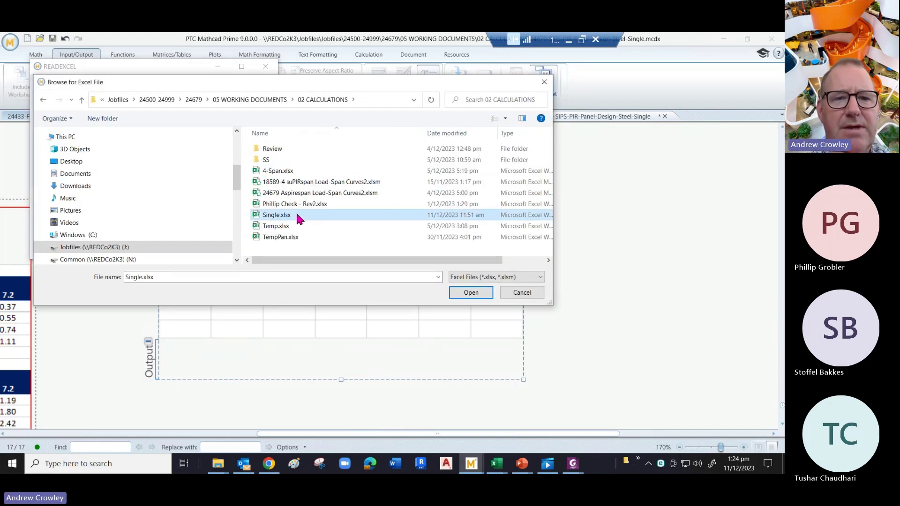
{"action": "left_click", "coordinate": [471, 292]}
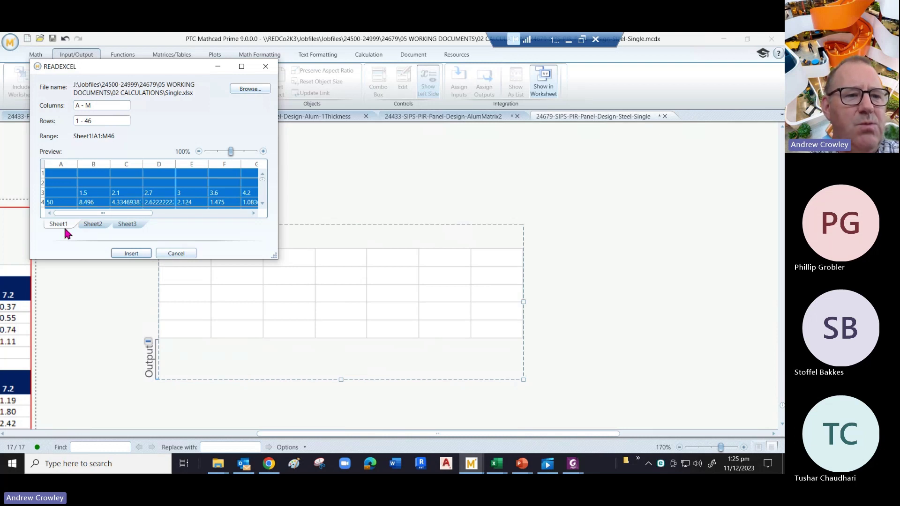
{"action": "left_click", "coordinate": [140, 253]}
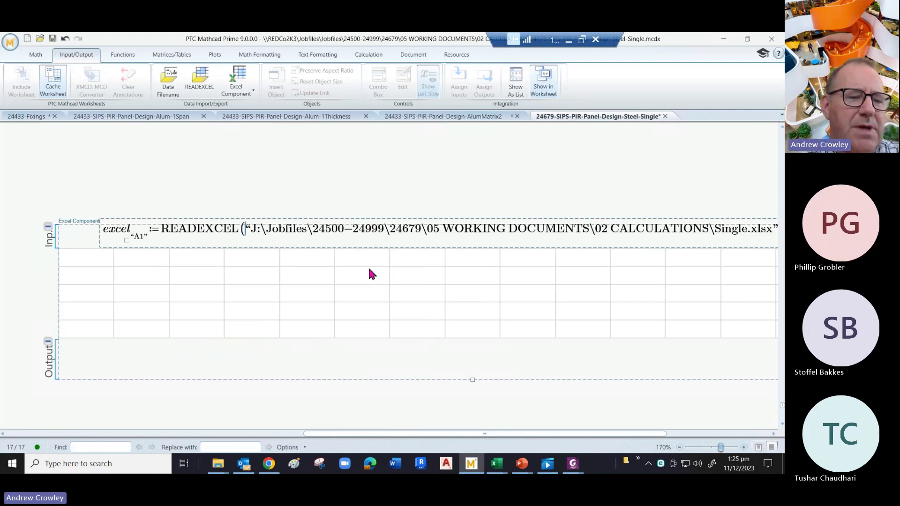
- Scroll back to the original component's Bending, Shear and Deflection Limit tables
{"action": "left_click", "coordinate": [284, 432]}
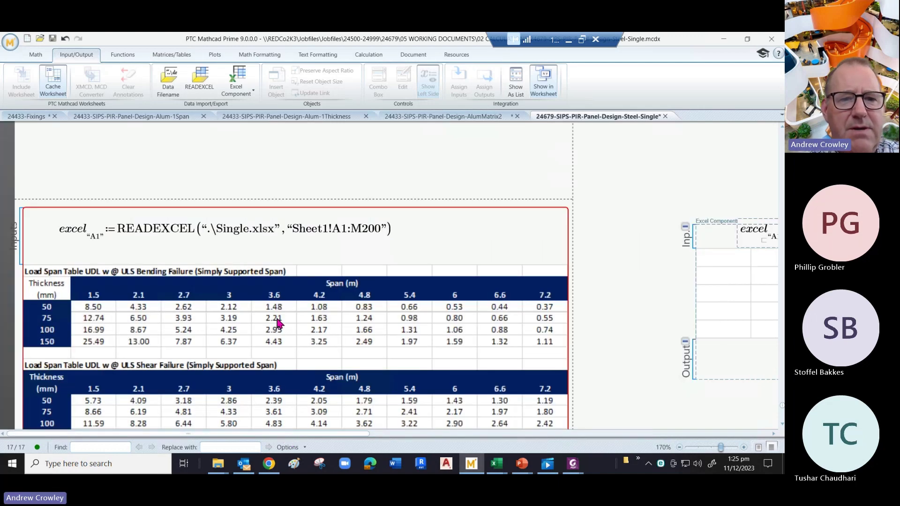
{"action": "scroll", "coordinate": [278, 322], "scroll_direction": "down", "scroll_amount": 3}
{"action": "scroll", "coordinate": [278, 320], "scroll_direction": "down", "scroll_amount": 1}
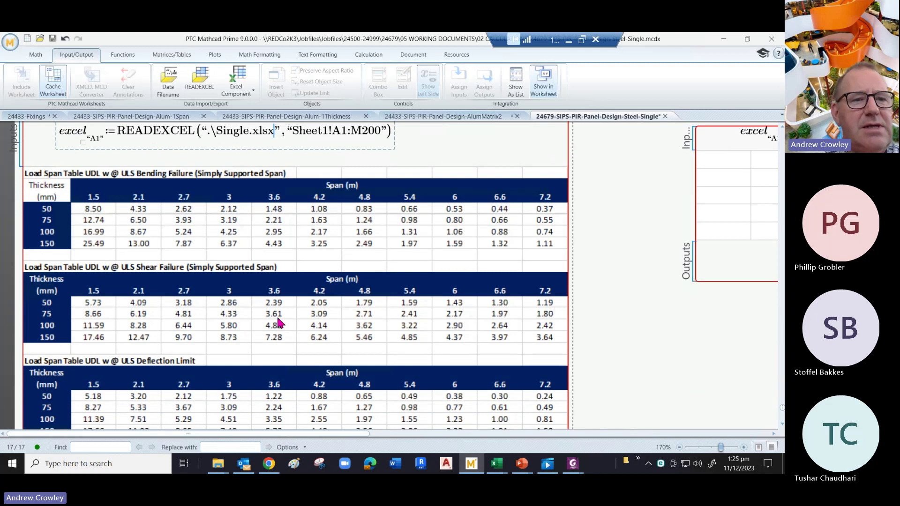
- In Excel, Format Paint cell A10's header style onto the Thickness (mm) header in A2, then close
{"action": "double_click", "coordinate": [243, 218]}
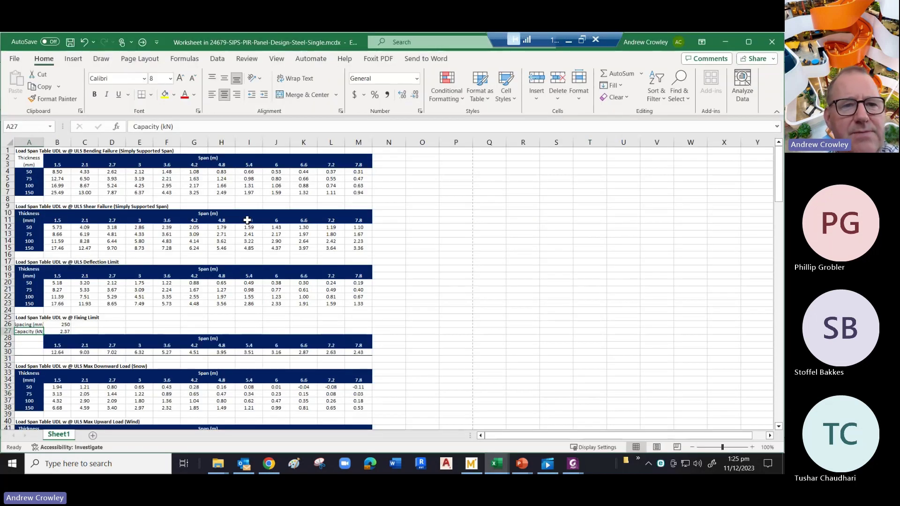
{"action": "scroll", "coordinate": [247, 220], "scroll_direction": "up", "scroll_amount": 3, "text": "ctrl"}
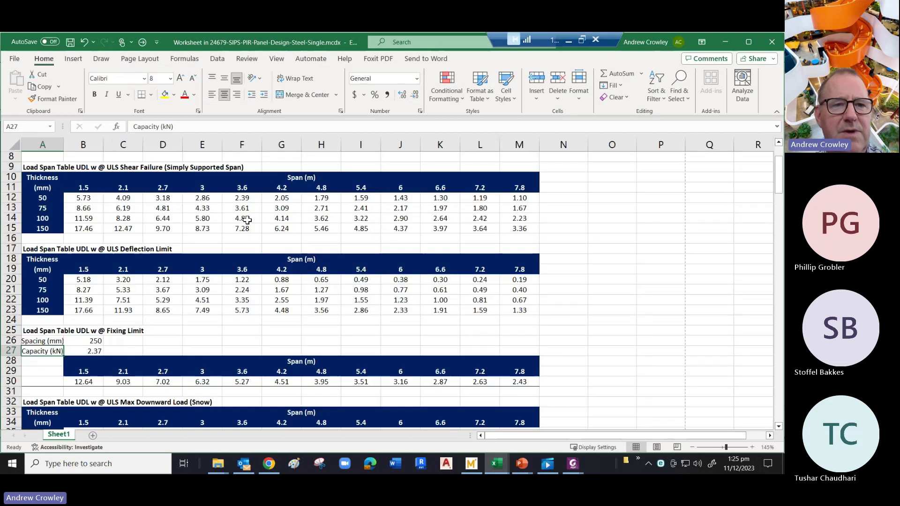
{"action": "scroll", "coordinate": [248, 219], "scroll_direction": "up", "scroll_amount": 3}
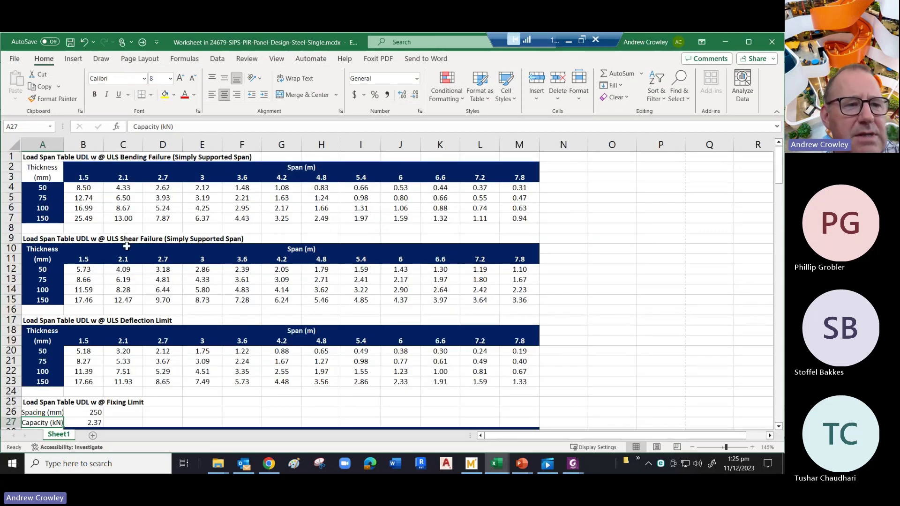
{"action": "left_click", "coordinate": [61, 248]}
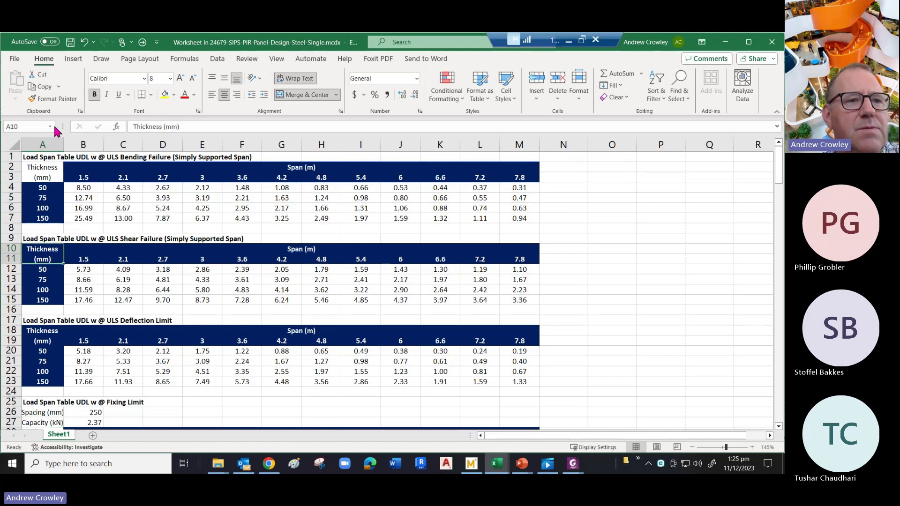
{"action": "left_click", "coordinate": [51, 99]}
{"action": "left_click", "coordinate": [49, 177]}
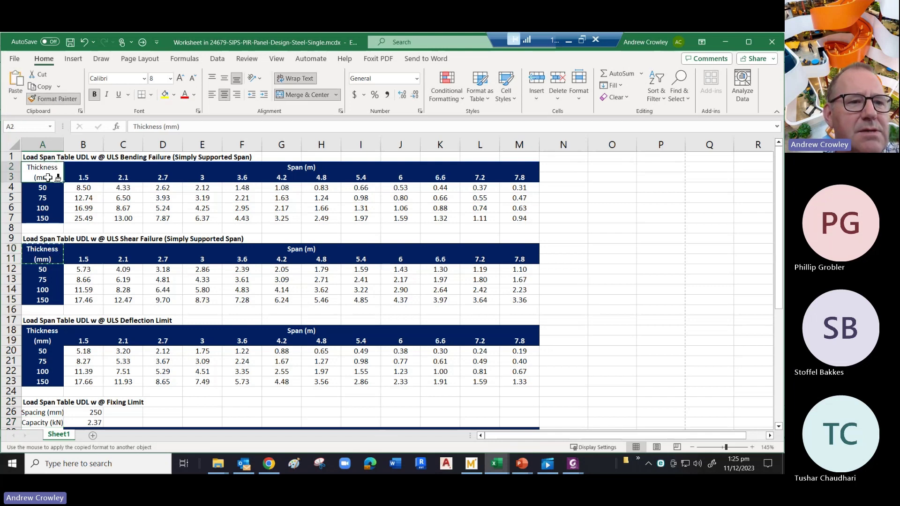
{"action": "left_click", "coordinate": [599, 240]}
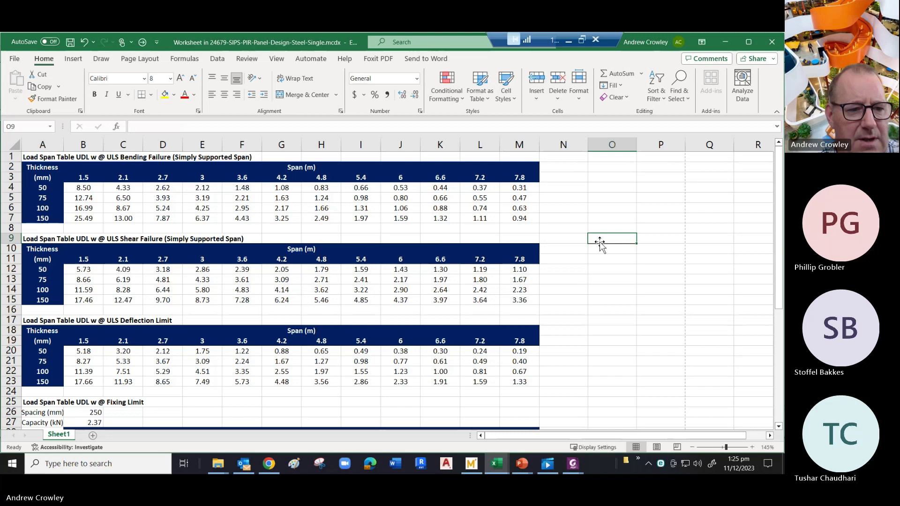
{"action": "left_click", "coordinate": [772, 43]}
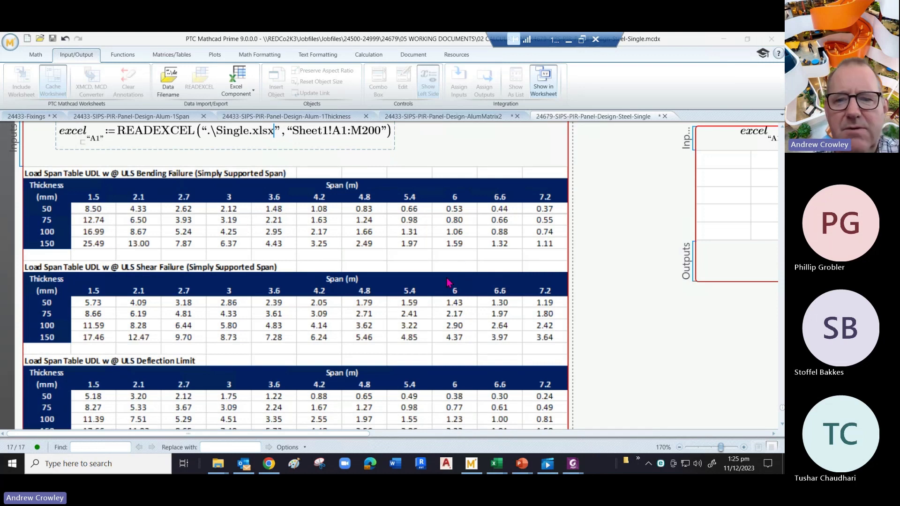
- Scroll the refocused worksheet down through the updated tables to Max Upward Load (Wind)
{"action": "left_click", "coordinate": [453, 306]}
{"action": "scroll", "coordinate": [454, 306], "scroll_direction": "down", "scroll_amount": 3}
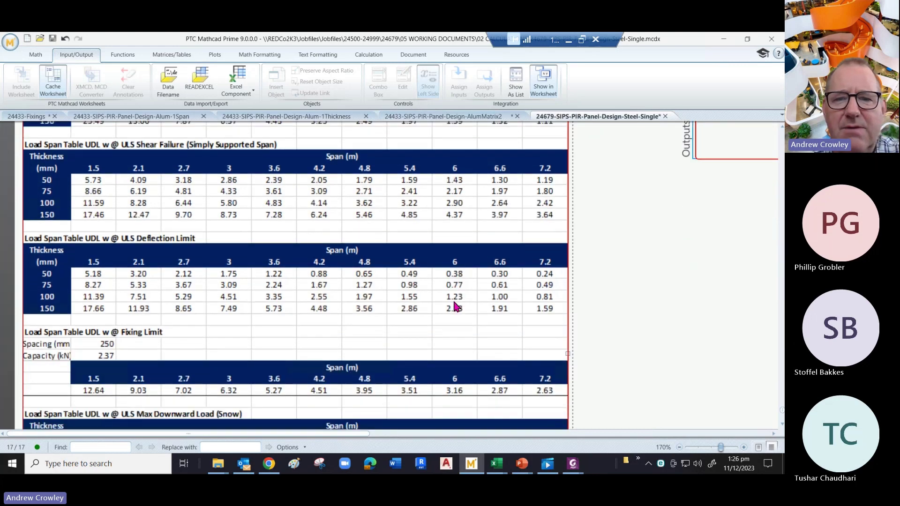
{"action": "scroll", "coordinate": [455, 305], "scroll_direction": "down", "scroll_amount": 7}
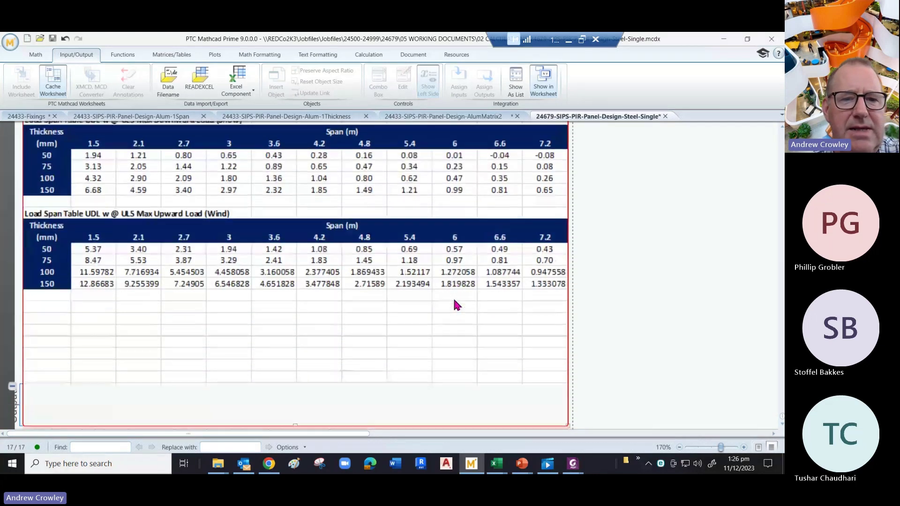
{"action": "scroll", "coordinate": [457, 306], "scroll_direction": "down", "scroll_amount": 1}
{"action": "scroll", "coordinate": [457, 305], "scroll_direction": "down", "scroll_amount": 1}
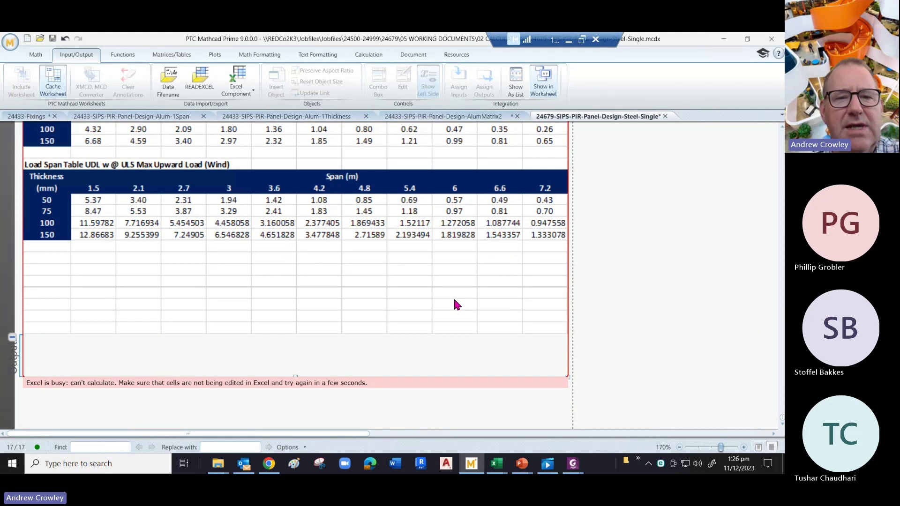
{"action": "scroll", "coordinate": [457, 305], "scroll_direction": "down", "scroll_amount": 1}
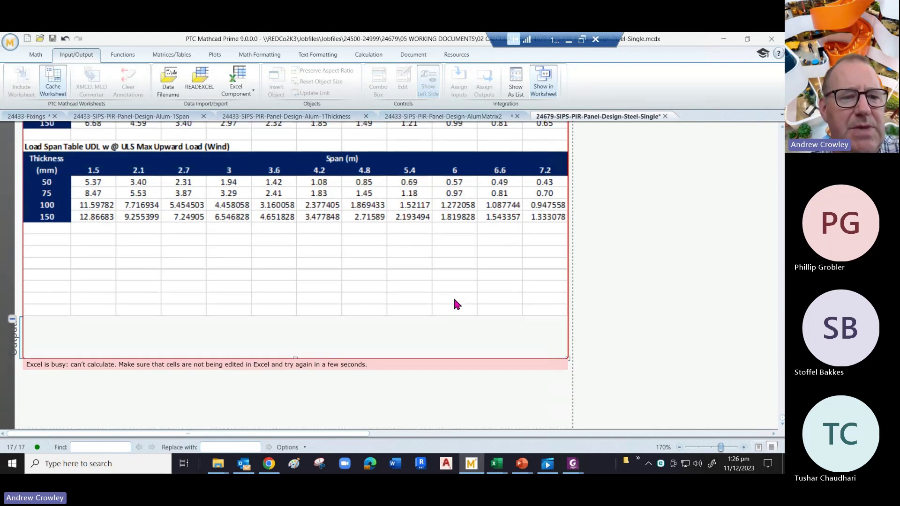